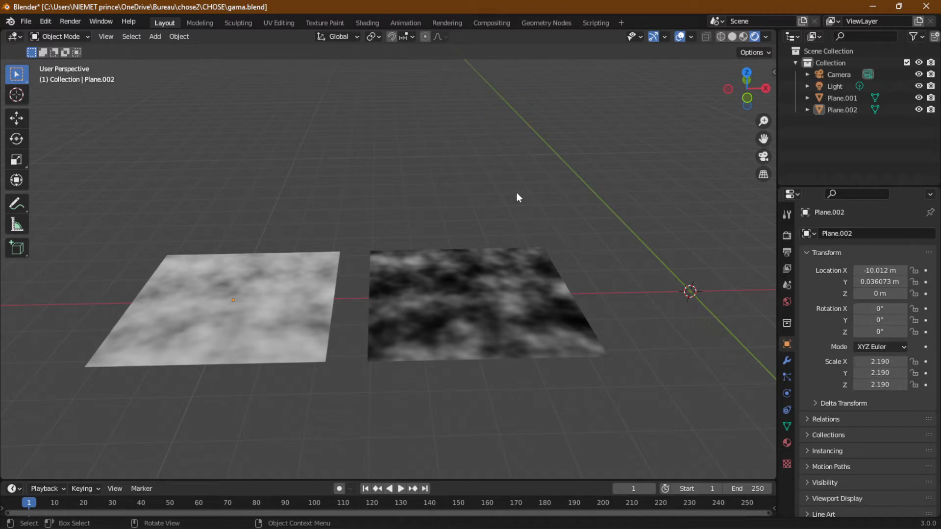
middle_click_drag(503, 217, 503, 257)
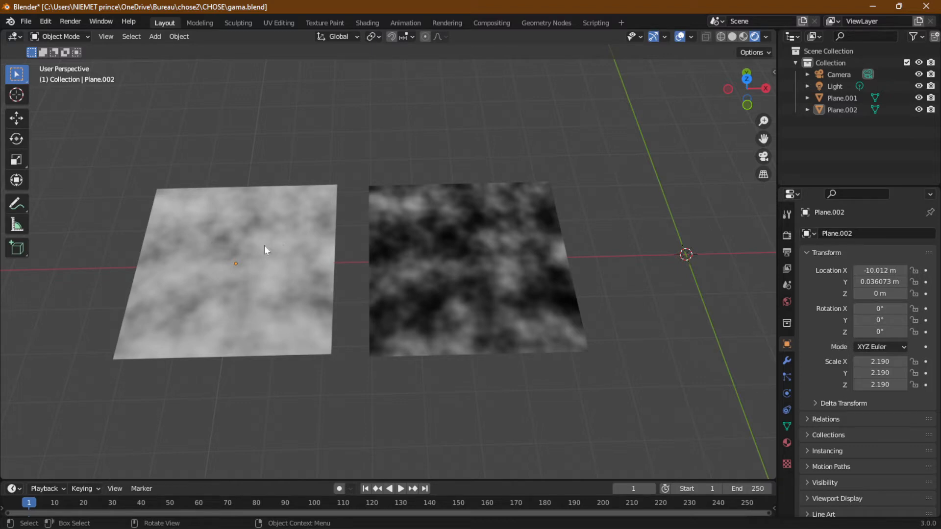
scroll(267, 244, "down", 3)
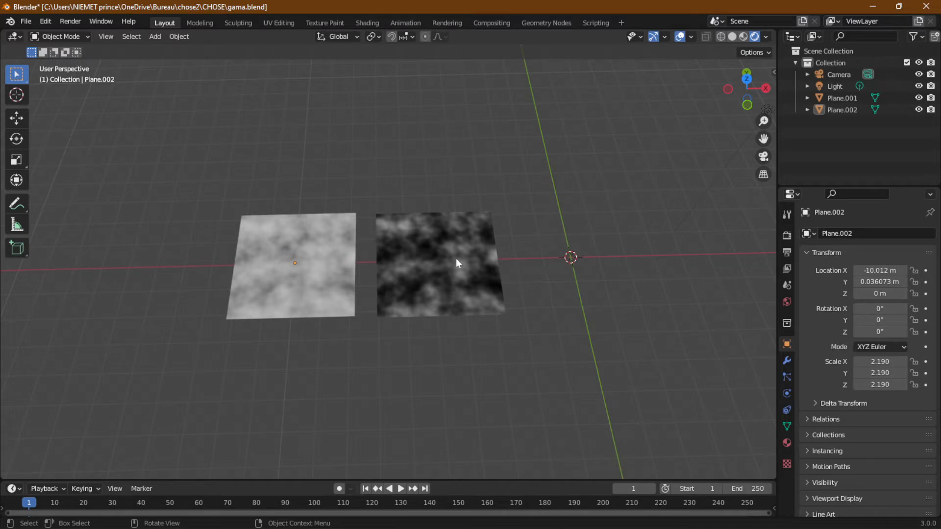
Start a new General file, discarding the unsaved changes to the current one.
left_click(26, 22)
mouse_move(98, 34)
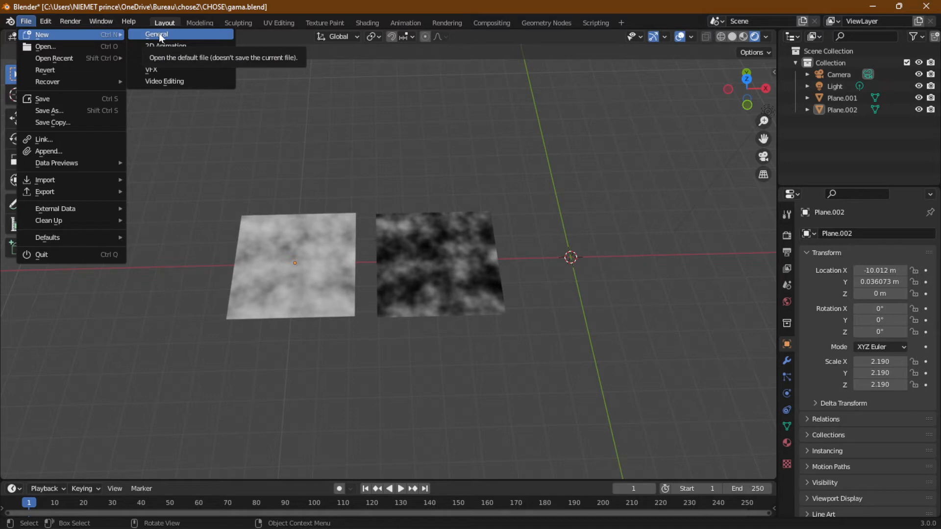
left_click(159, 33)
left_click(493, 293)
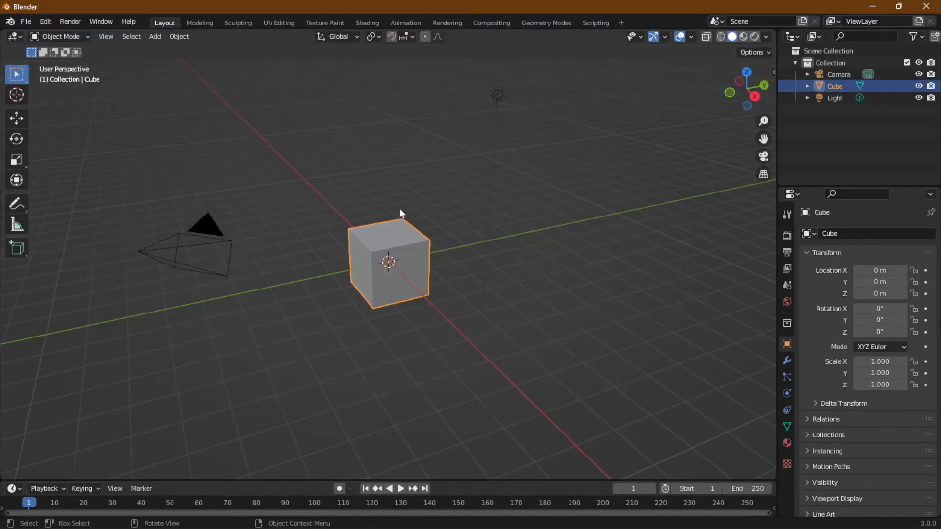
Add a mesh plane at the origin and scale it uniformly to about 6.7.
left_click(401, 317)
left_click(386, 254)
left_click(164, 37)
mouse_move(208, 49)
left_click(256, 51)
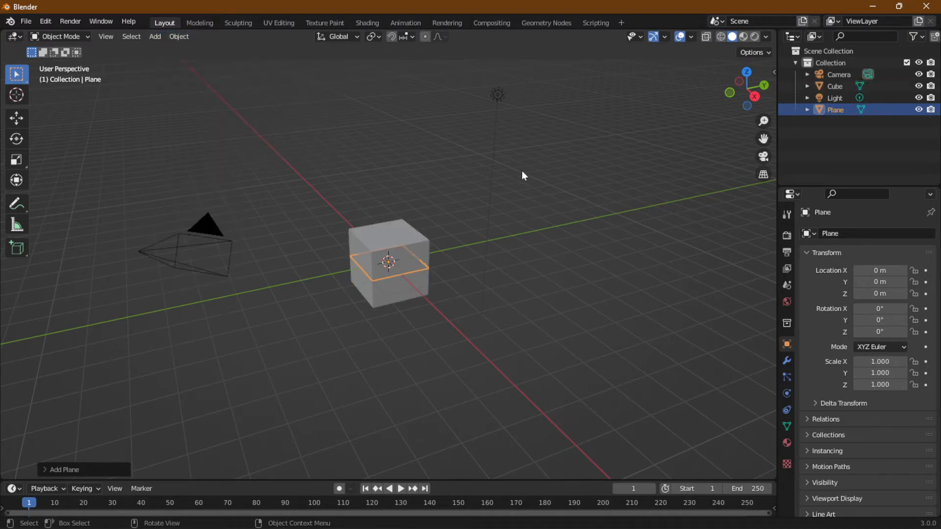
key("s")
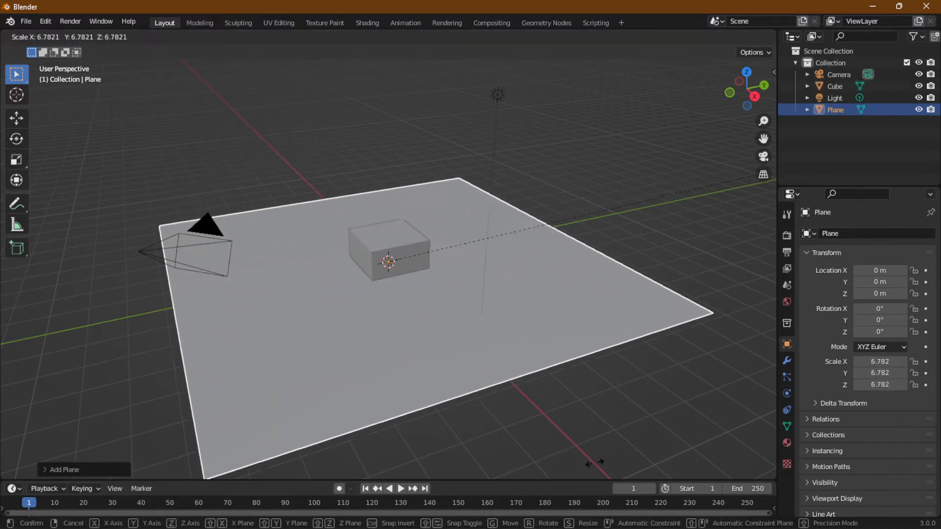
left_click(591, 460)
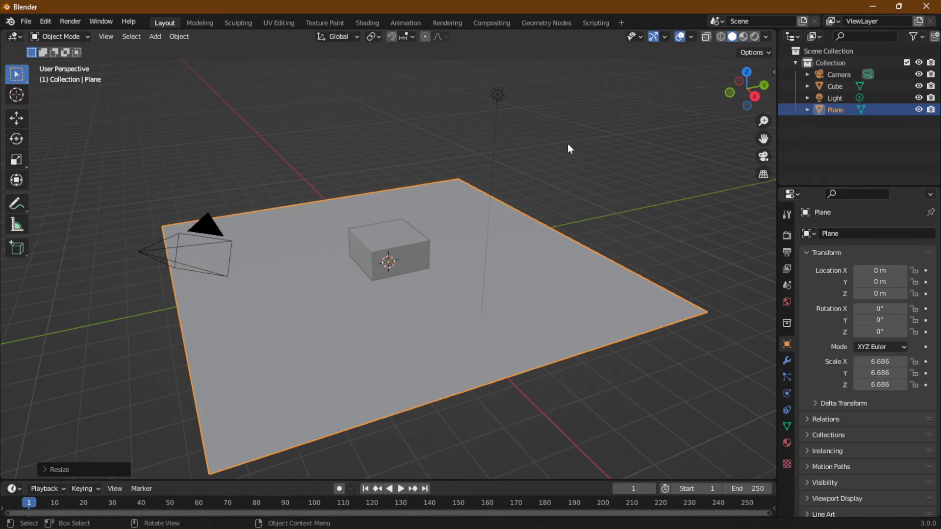
Switch to the Shading workspace and display its 3D viewport in Rendered mode.
left_click(755, 38)
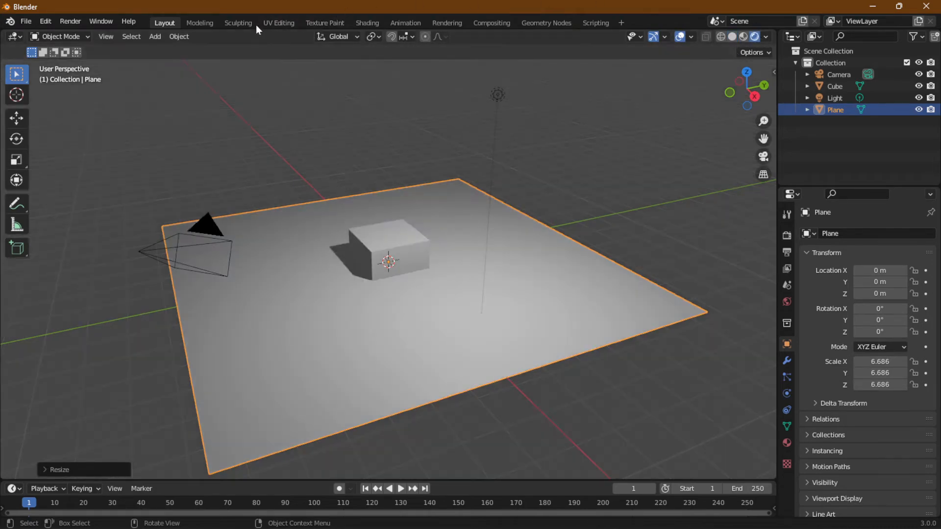
left_click(366, 23)
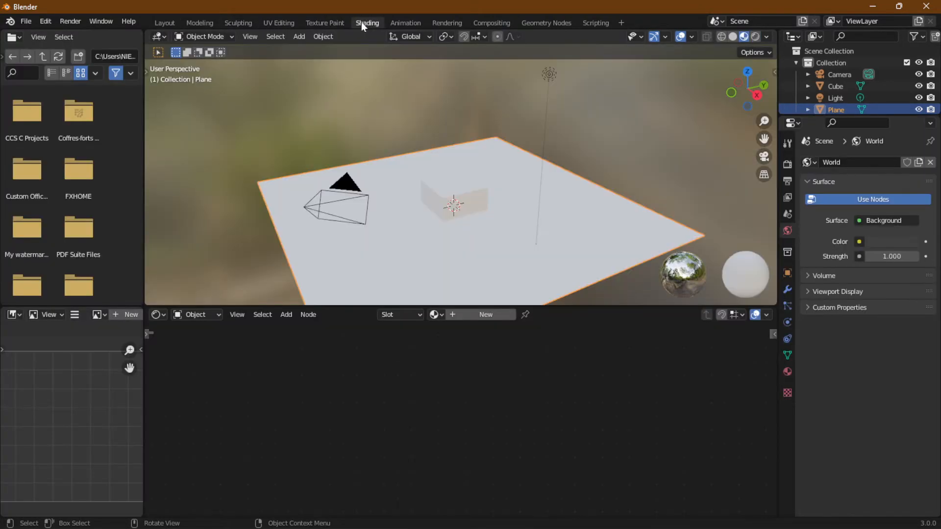
left_click(757, 37)
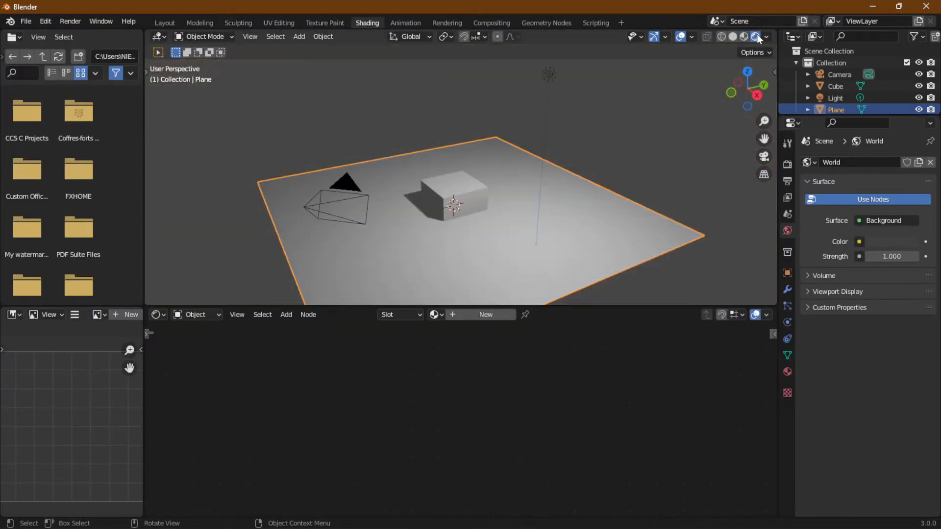
Create a new material for the plane and bring its nodes into view with free space for more.
left_click(474, 316)
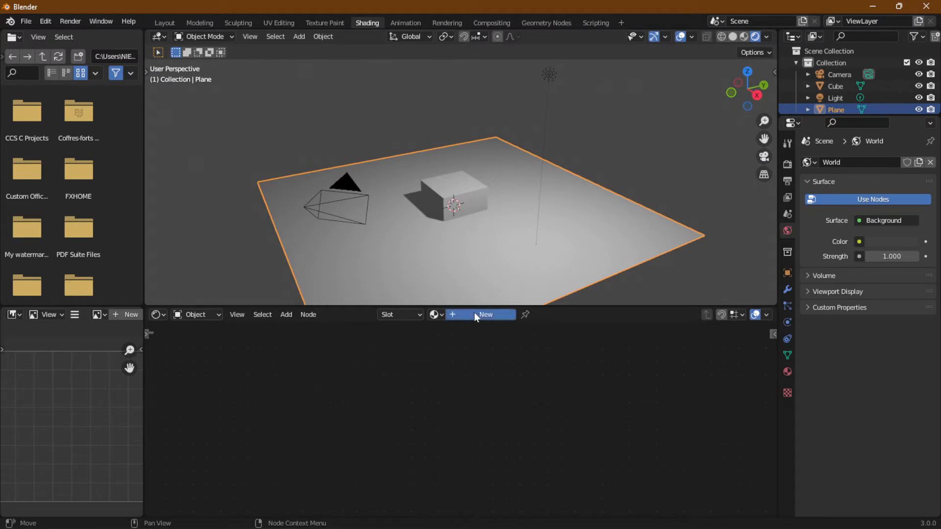
scroll(490, 400, "up", 3)
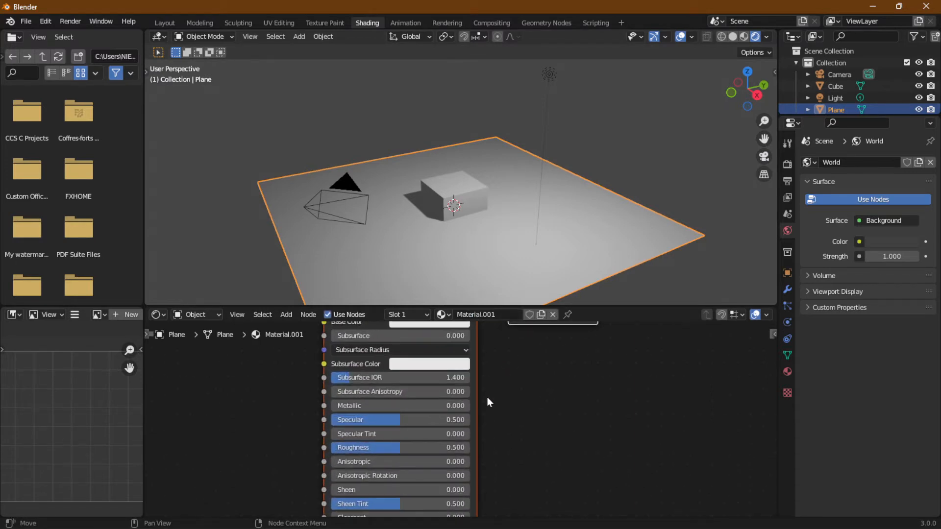
middle_click_drag(506, 453, 520, 490)
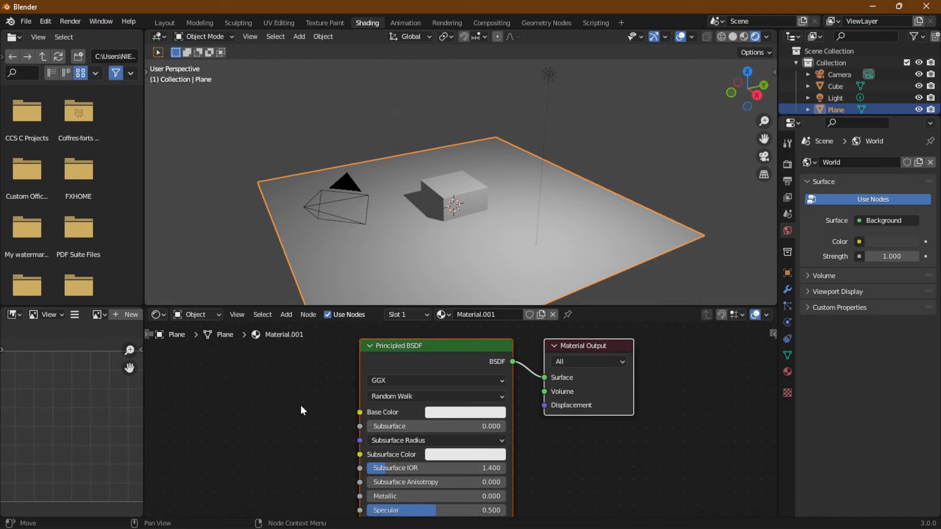
middle_click_drag(326, 406, 408, 384)
middle_click_drag(313, 396, 324, 432)
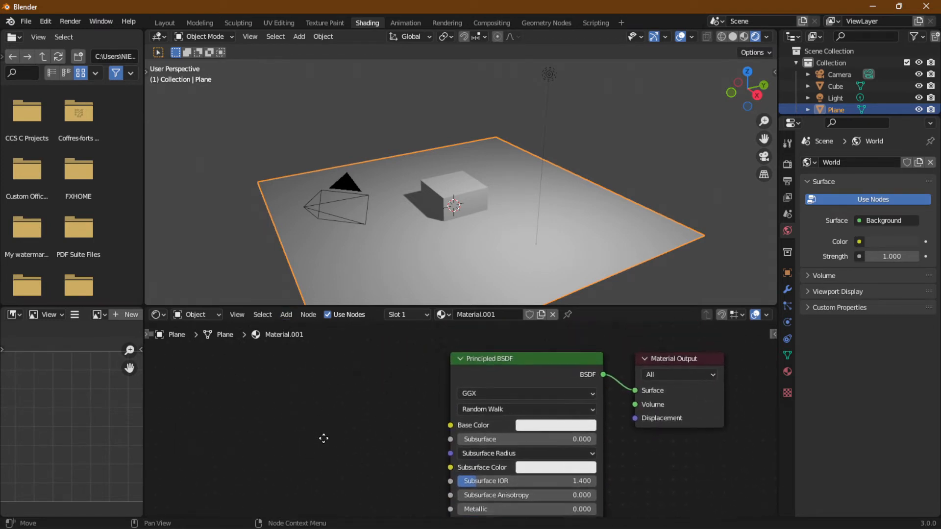
Add a Gamma node to the plane's material and connect its Color output to the Principled BSDF's Base Color.
left_click(286, 315)
mouse_move(305, 392)
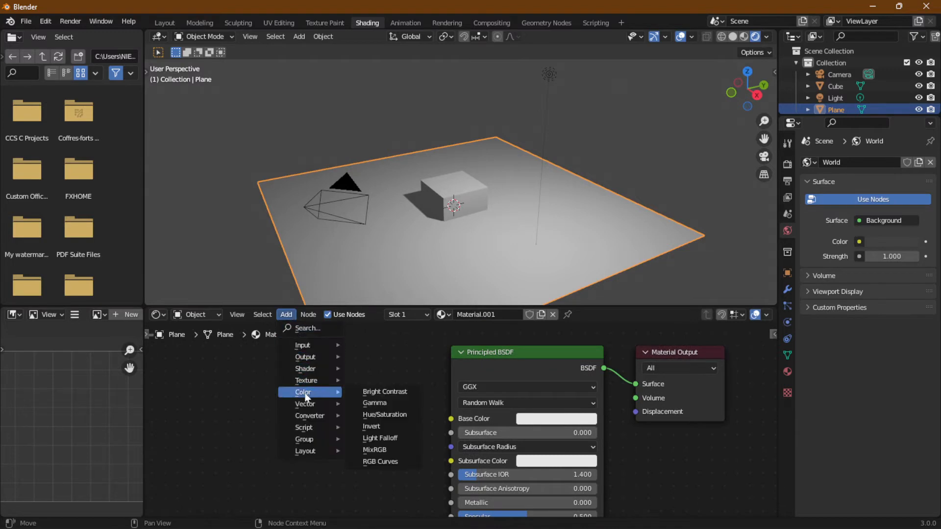
left_click(377, 402)
left_click(263, 400)
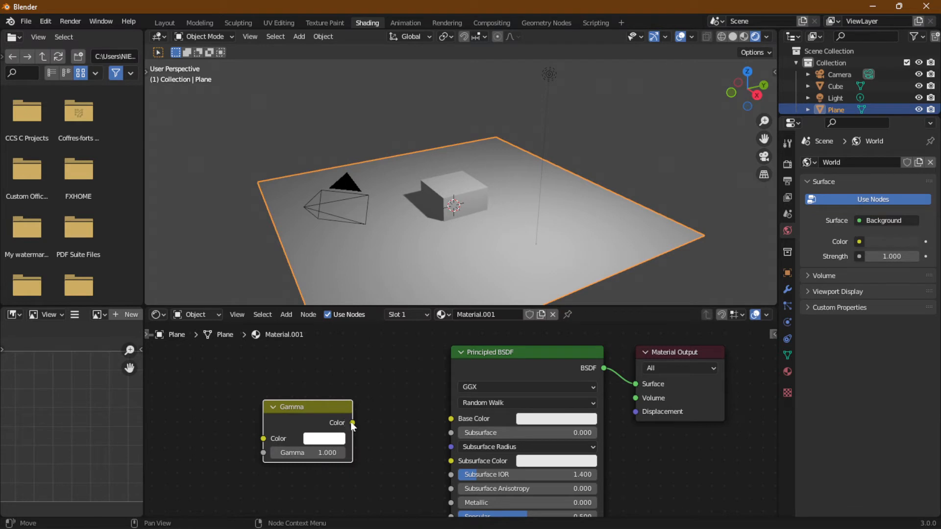
left_click_drag(352, 422, 451, 419)
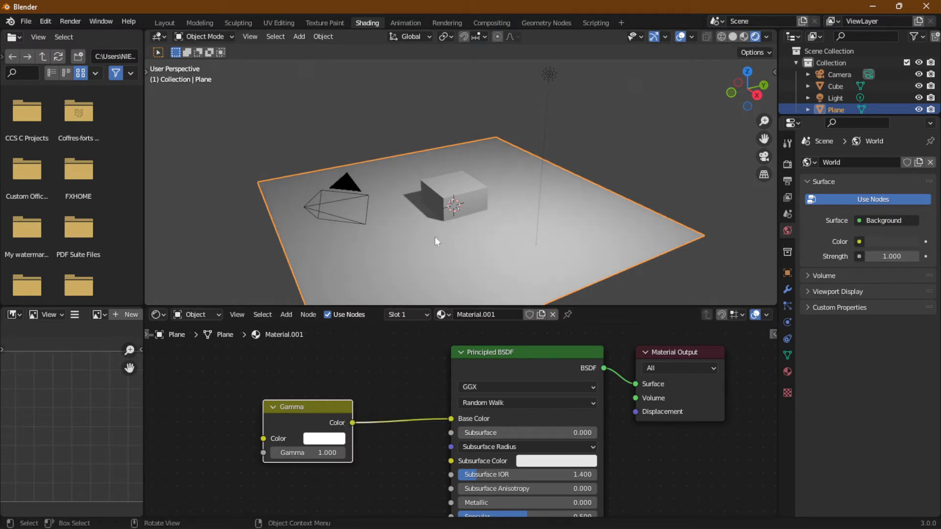
Set the Gamma node's gamma value to 1.500 in the plane's material.
scroll(435, 237, "up", 4)
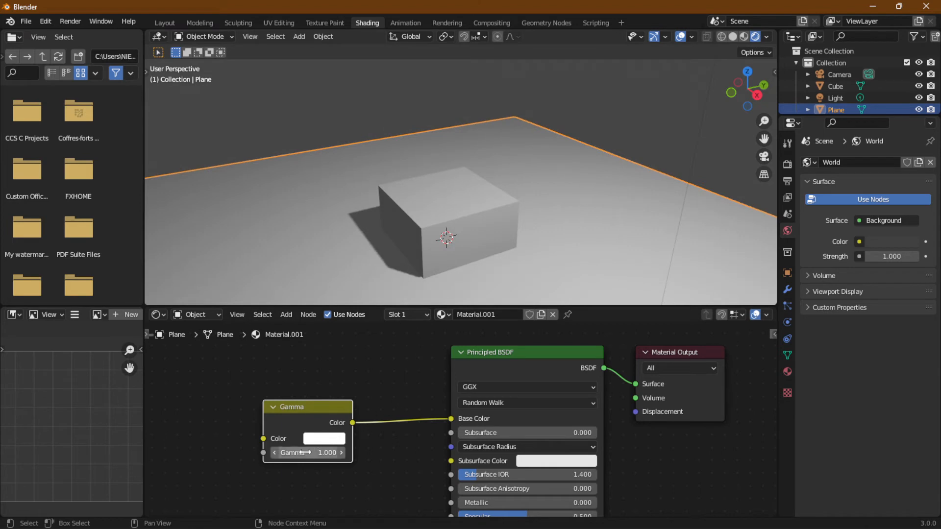
mouse_move(305, 453)
left_mouse_down()
mouse_move(512, 453)
mouse_move(318, 453)
left_mouse_up()
scroll(218, 386, "up", 1)
middle_click_drag(217, 385, 344, 378)
scroll(392, 392, "down", 2)
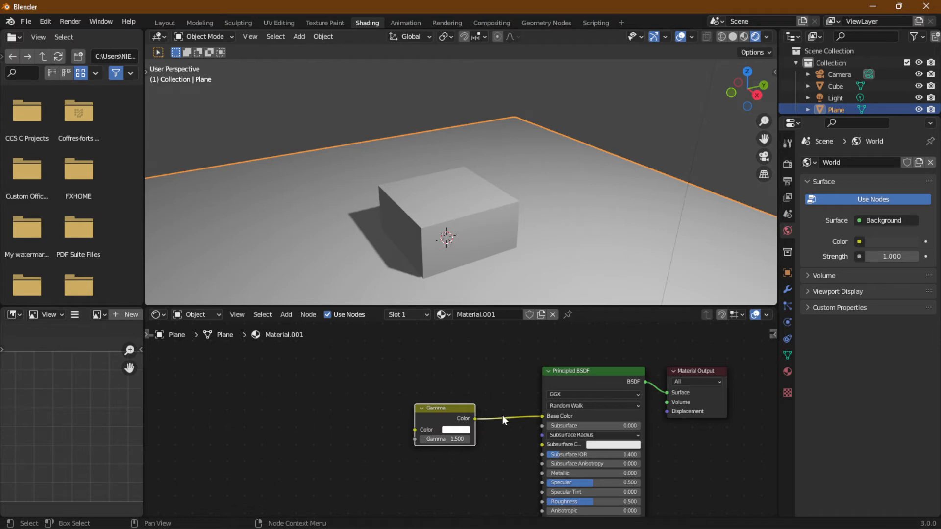
Disconnect the Gamma node from the plane's Base Color and set that color to a light yellow-green.
left_click_drag(541, 416, 434, 431)
left_click(612, 417)
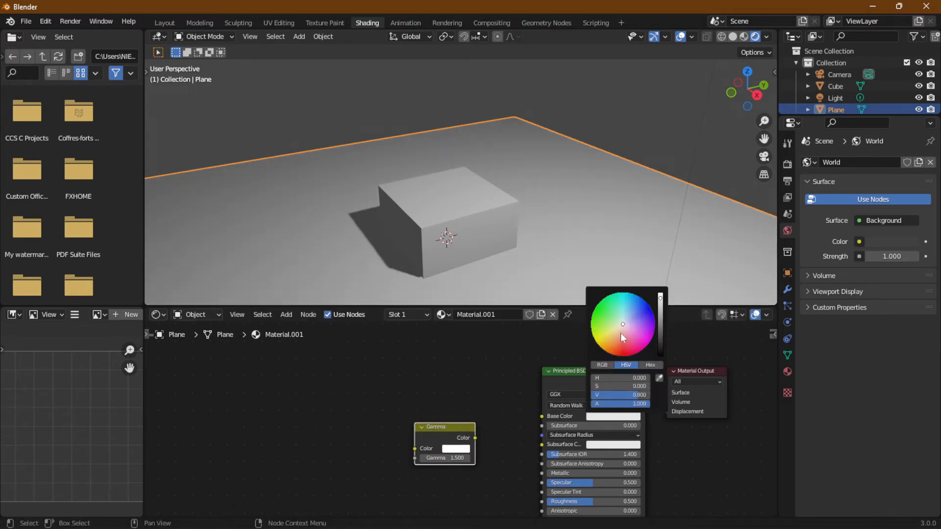
mouse_move(621, 334)
left_mouse_down()
mouse_move(606, 339)
mouse_move(614, 343)
left_mouse_up()
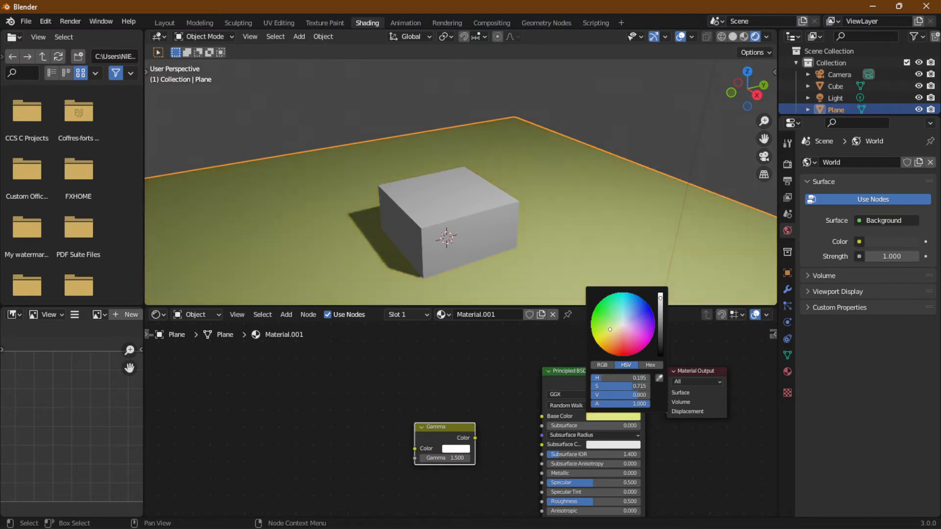
Select the cube and set its material's Base Color to a light sandy yellow.
left_click(463, 243)
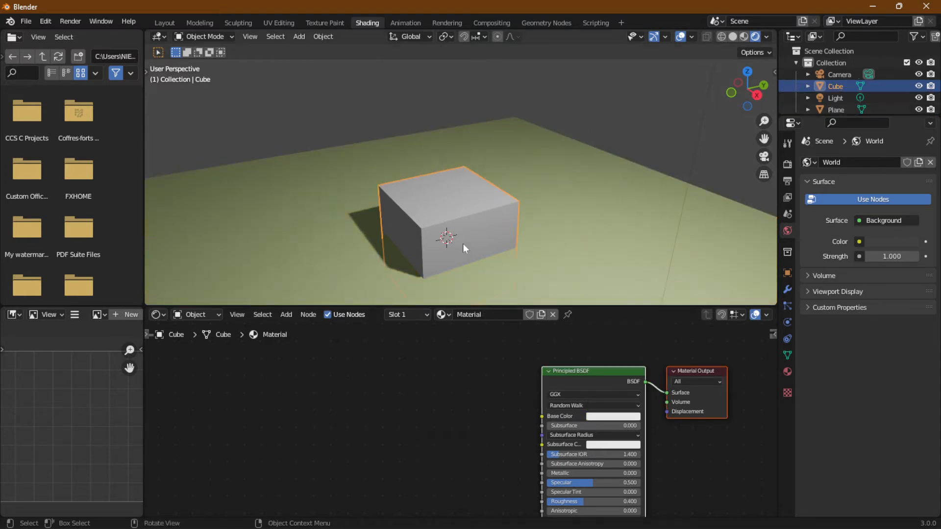
left_click(615, 417)
mouse_move(621, 327)
left_mouse_down()
mouse_move(612, 334)
mouse_move(629, 314)
mouse_move(615, 333)
left_mouse_up()
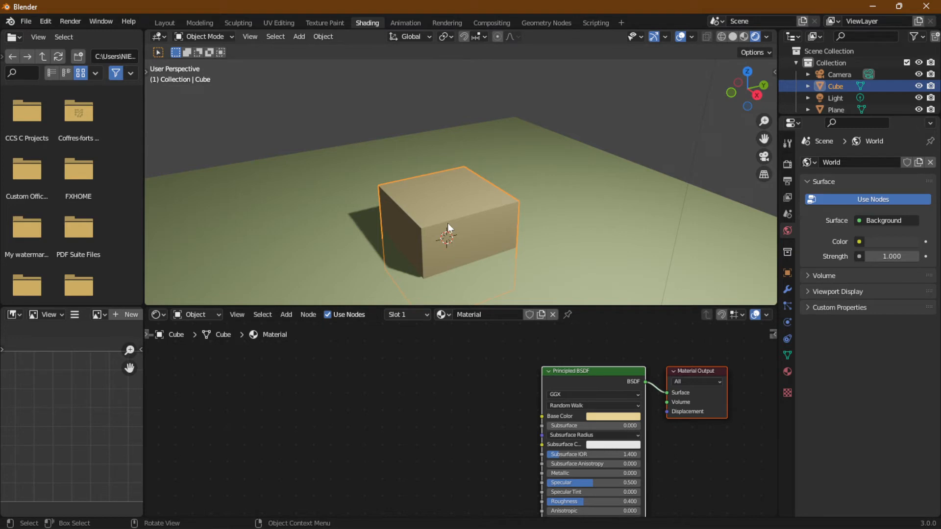
Add a Noise Texture to the cube's material, connect its Fac output to Base Color, and move it farther from the Principled BSDF.
left_click(287, 314)
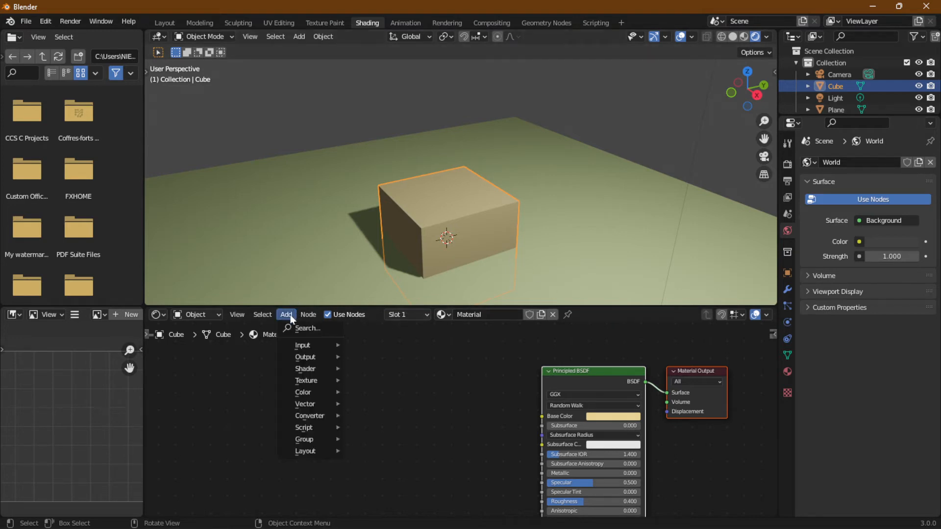
mouse_move(327, 374)
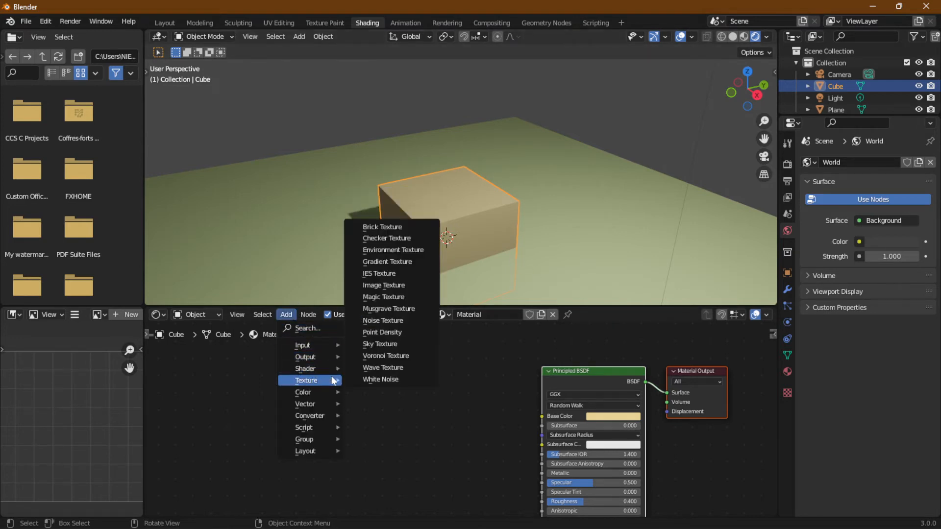
left_click(387, 321)
left_click(388, 398)
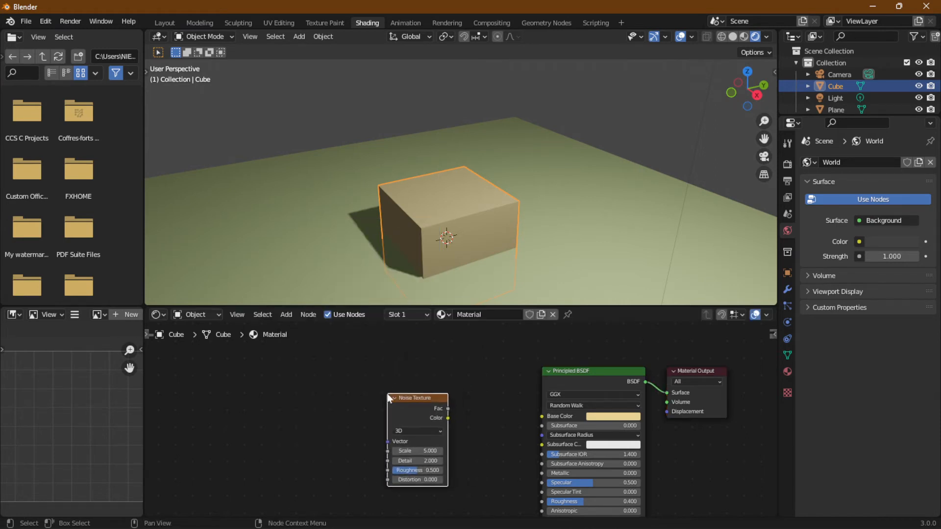
scroll(464, 419, "up", 2)
left_click_drag(443, 405, 571, 416)
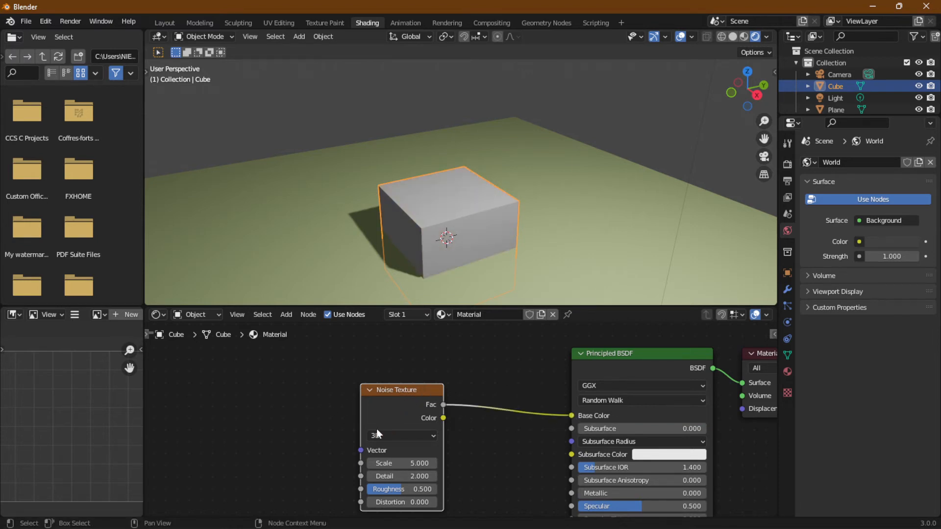
left_click_drag(418, 390, 298, 396)
Add a Gamma node to the cube's material and move the Noise Texture node closer to the Principled BSDF.
scroll(455, 234, "up", 3)
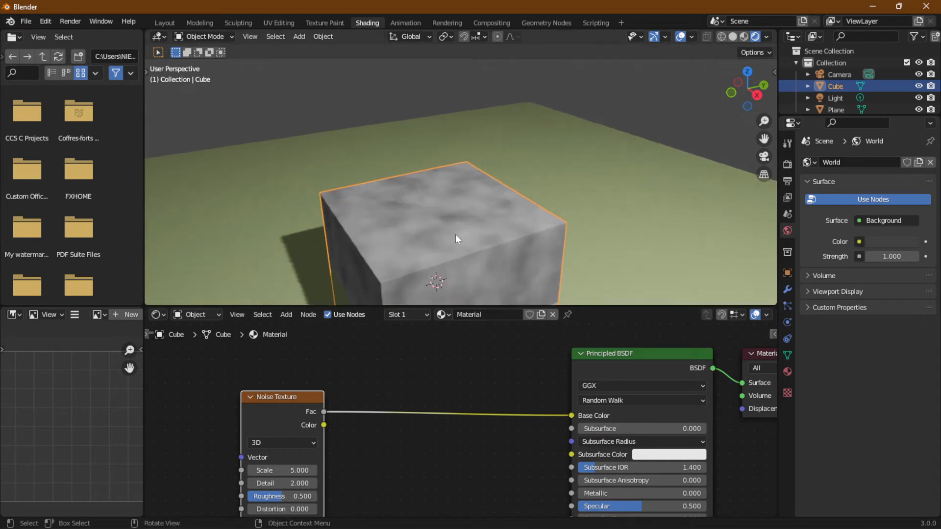
scroll(469, 260, "down", 2)
scroll(450, 246, "down", 2)
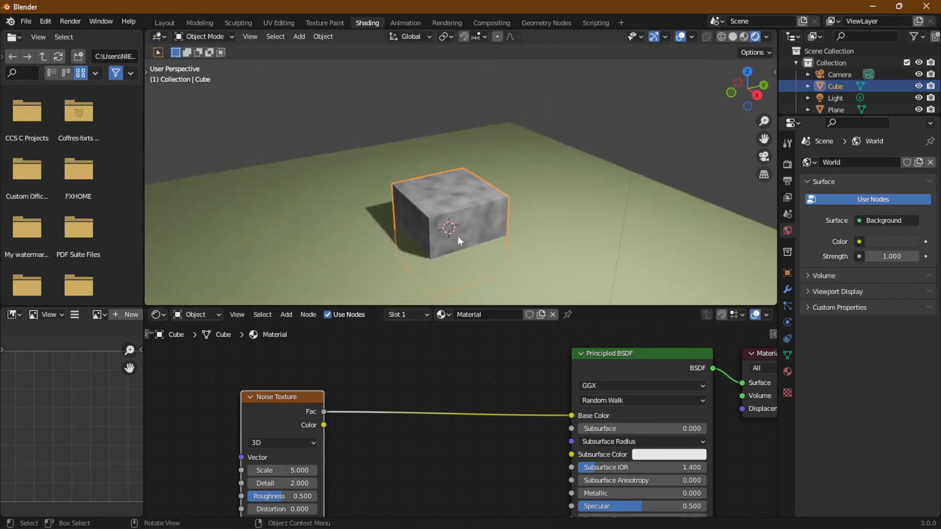
middle_click_drag(458, 236, 417, 207)
scroll(442, 227, "up", 2)
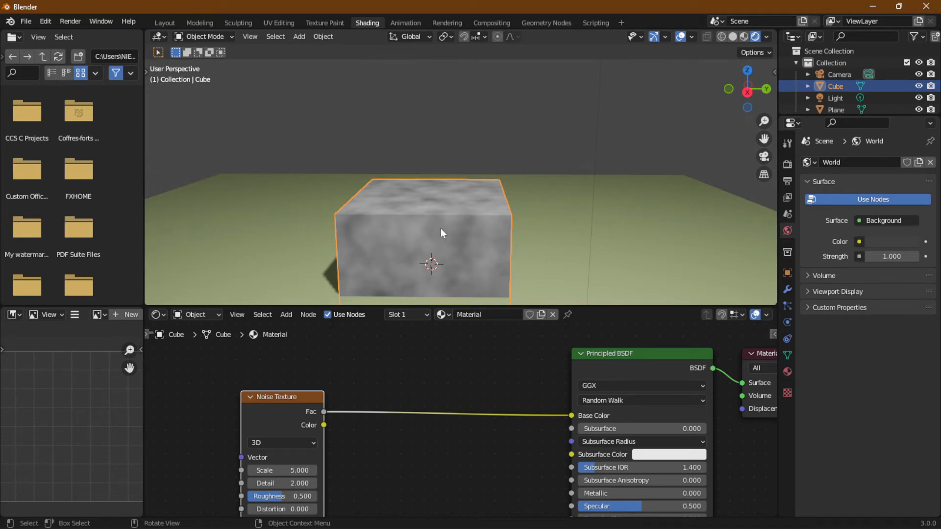
scroll(439, 227, "down", 2)
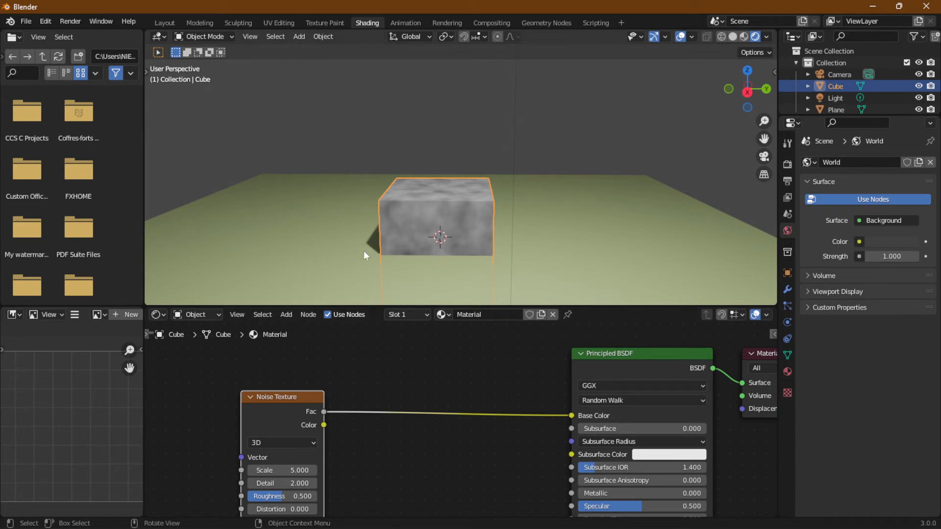
left_click(286, 314)
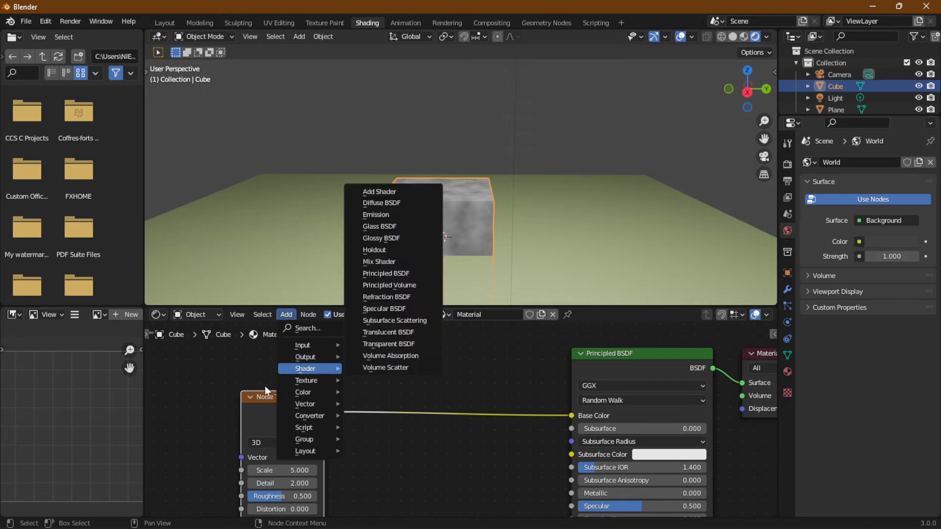
mouse_move(304, 393)
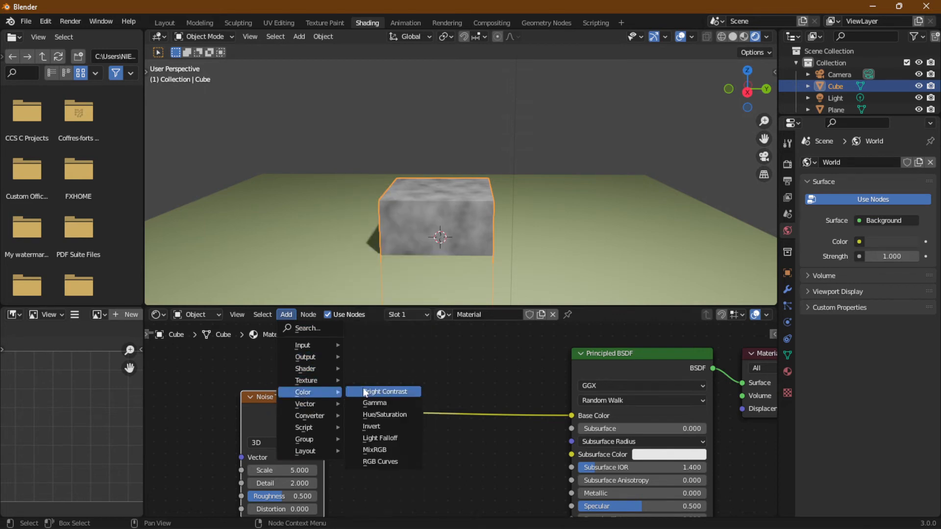
left_click(366, 402)
left_click(371, 442)
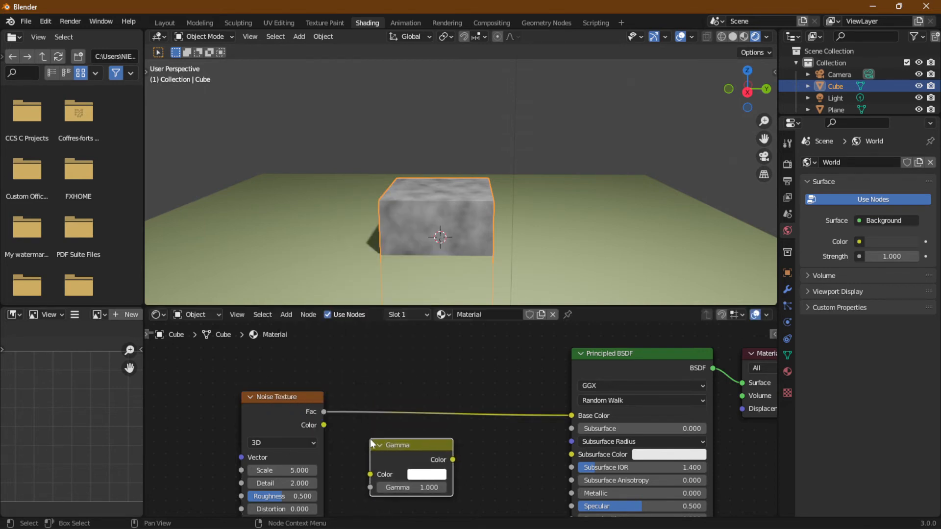
left_click_drag(280, 409, 476, 375)
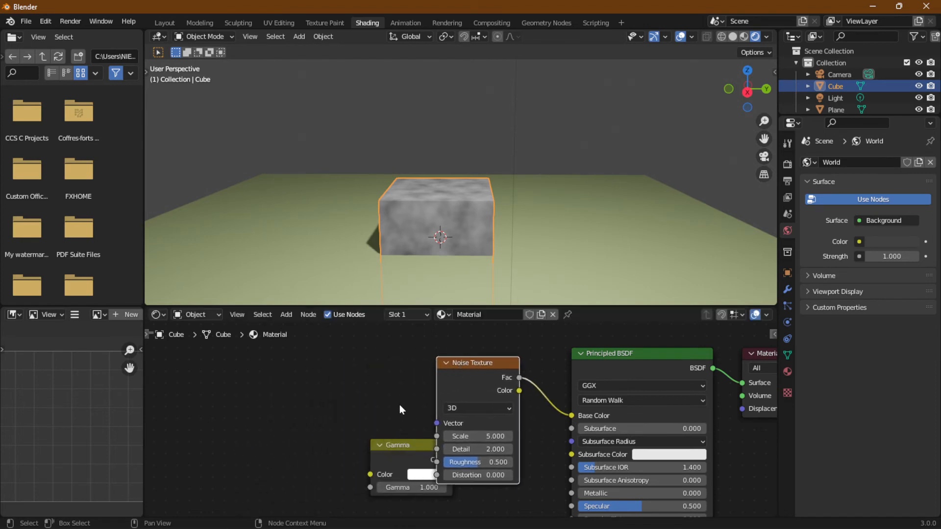
Try feeding the Gamma node's Color output into the Noise Texture's Vector input, and remove that link again.
left_click_drag(396, 445, 307, 400)
left_click_drag(365, 415, 430, 422)
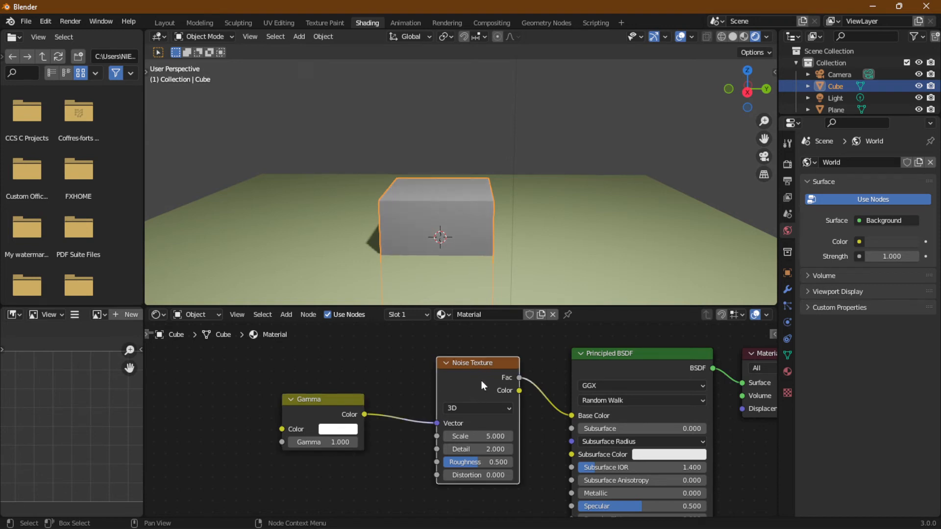
left_click_drag(446, 376, 389, 413)
left_click_drag(324, 407, 247, 405)
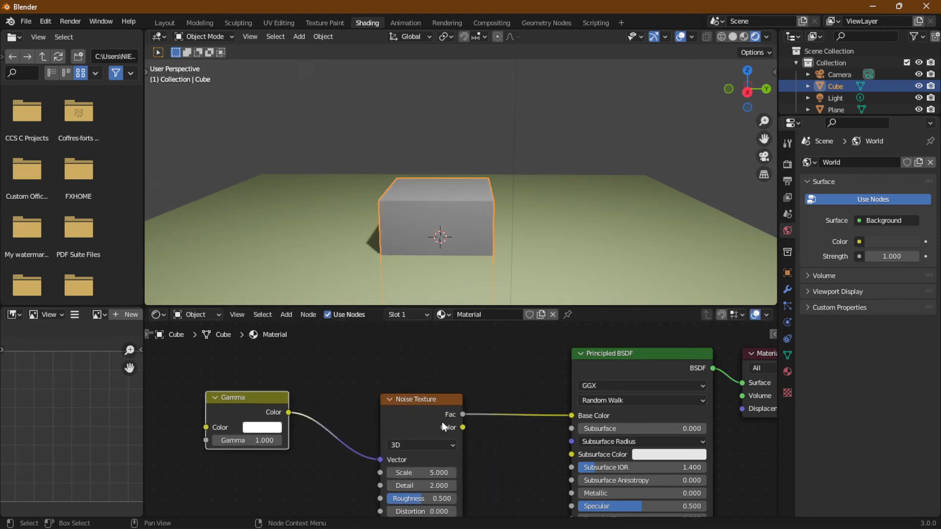
left_click_drag(381, 460, 329, 458)
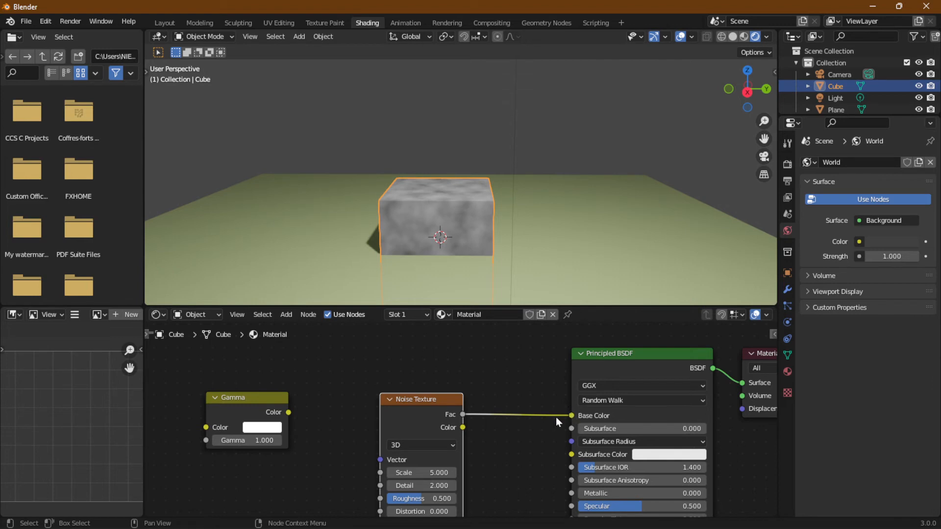
Insert the Gamma node between the Noise Texture and Principled BSDF, linking Fac to Gamma's Color input and Gamma's output to Base Color.
left_click_drag(569, 417, 515, 412)
left_click_drag(439, 398, 398, 398)
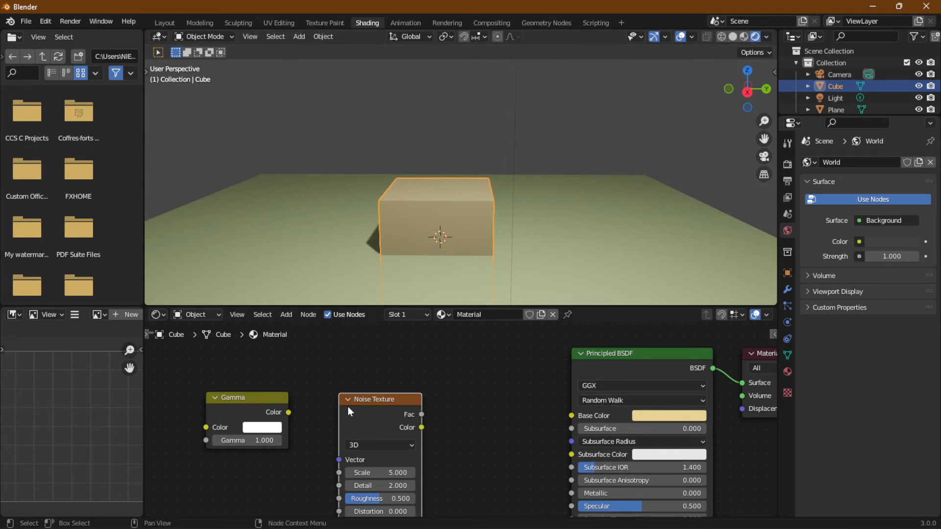
left_click_drag(369, 401, 332, 411)
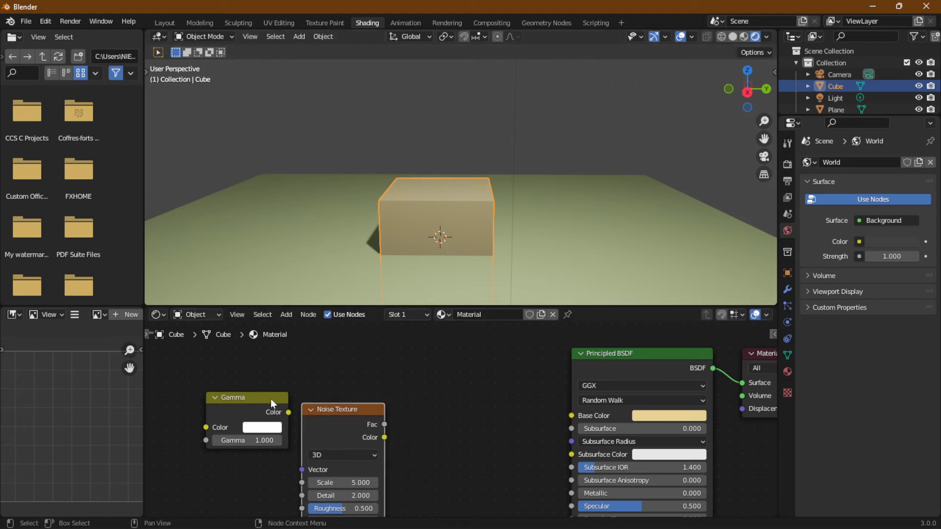
left_click_drag(270, 399, 472, 405)
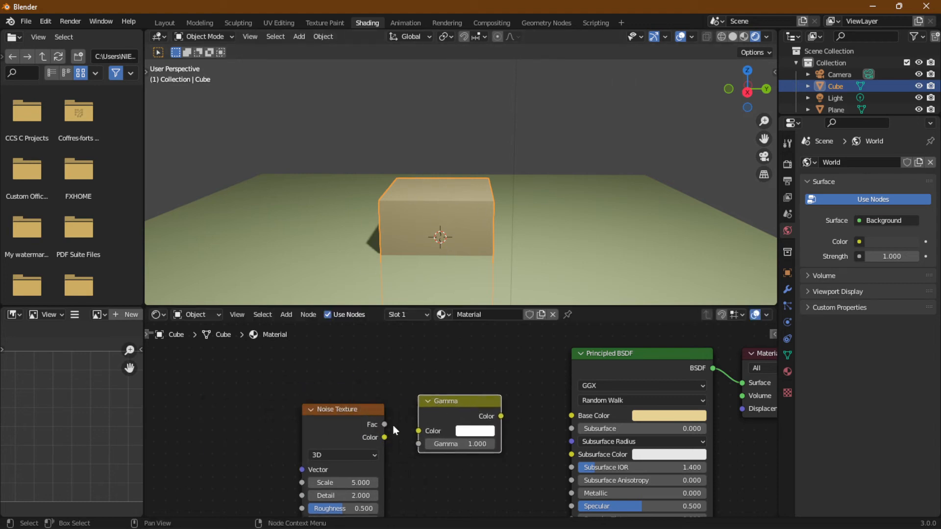
left_click_drag(384, 424, 418, 431)
left_click_drag(500, 416, 572, 416)
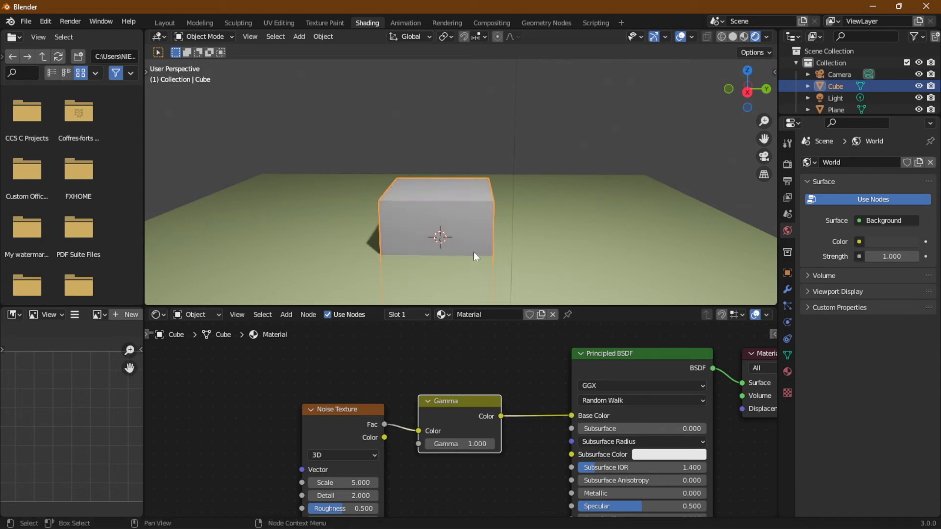
Set the Gamma node's value to 2.700 and inspect the cube's noise pattern from several angles.
scroll(442, 381, "up", 1)
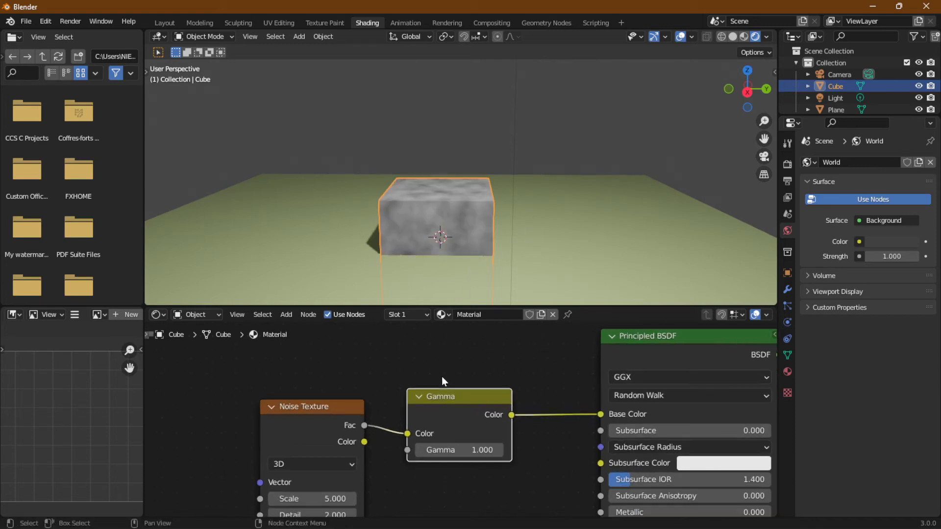
scroll(447, 223, "up", 4)
middle_click_drag(453, 257, 592, 239)
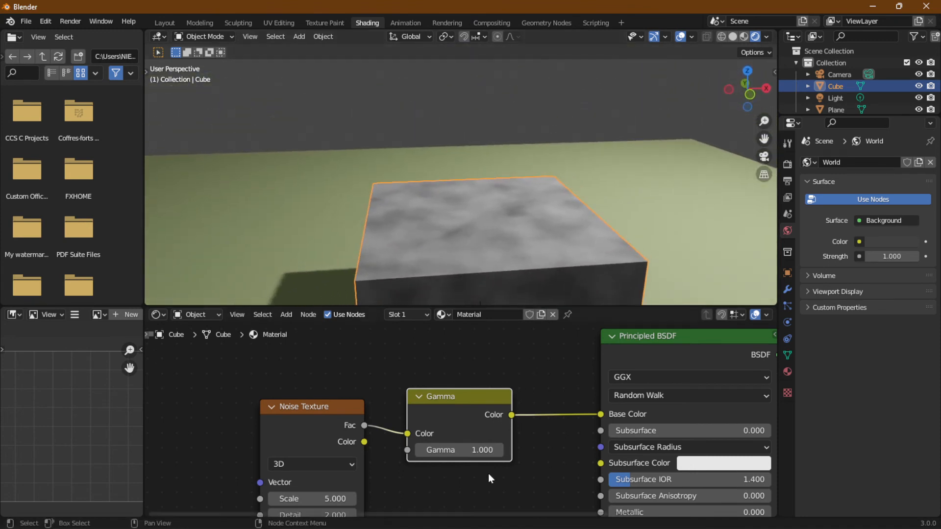
left_click_drag(467, 449, 518, 450)
middle_click_drag(483, 238, 391, 271)
scroll(263, 257, "down", 3)
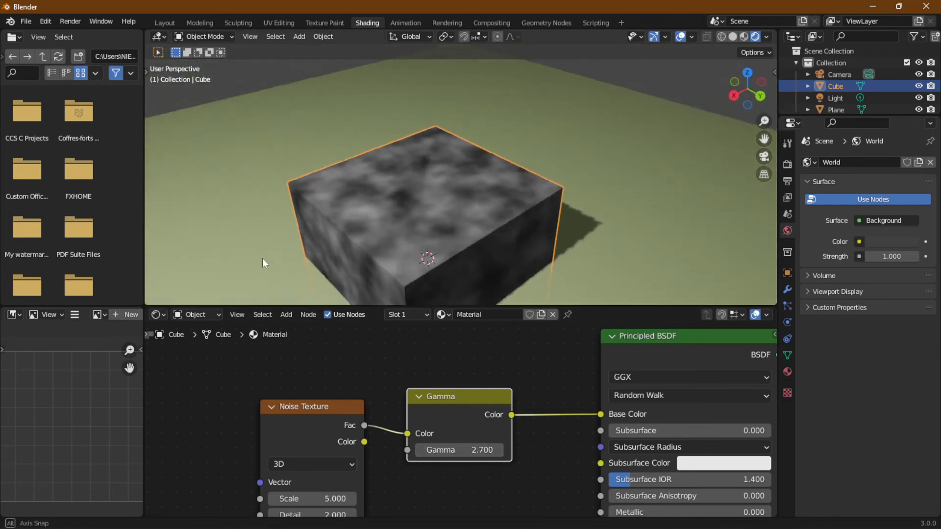
middle_click_drag(338, 231, 484, 225)
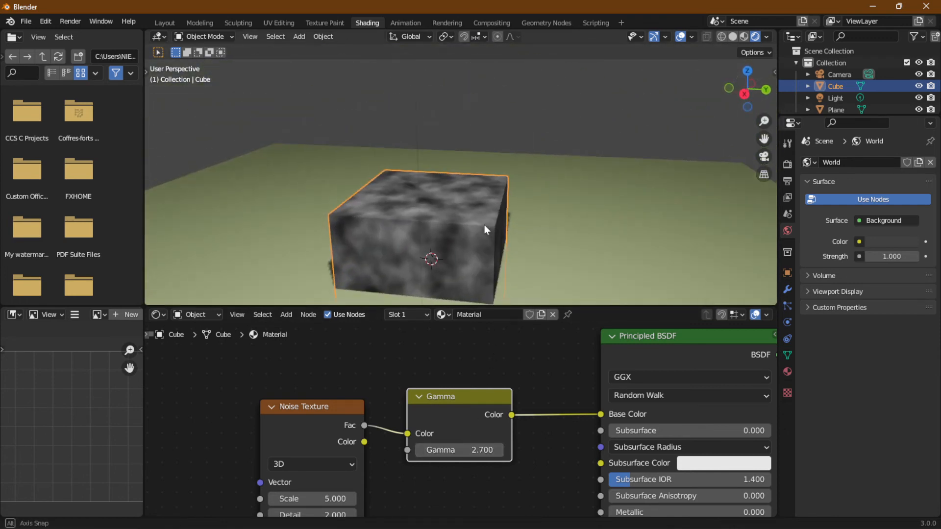
Try a Gamma value of 2.600 on the cube's material and set it to 3.900.
left_click_drag(471, 450, 441, 449)
mouse_move(460, 450)
left_mouse_down()
mouse_move(475, 450)
mouse_move(449, 451)
left_mouse_up()
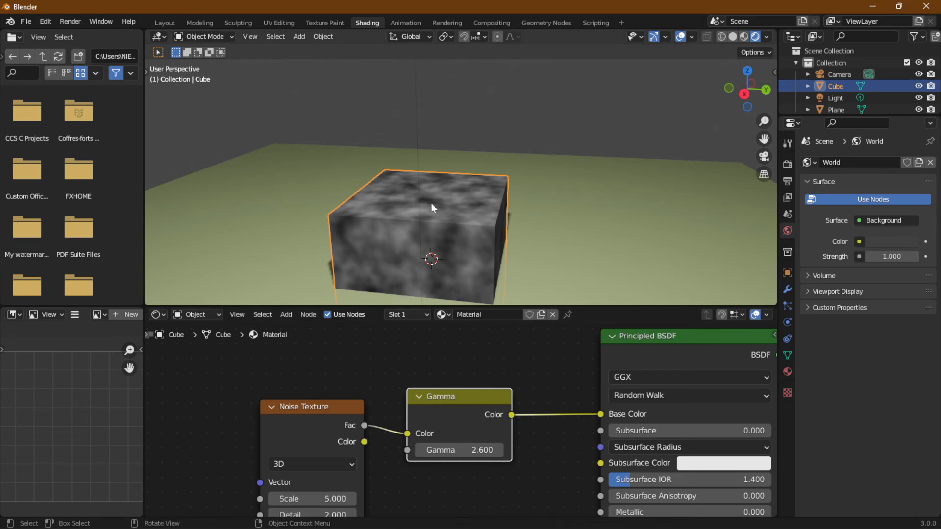
mouse_move(470, 450)
left_mouse_down()
mouse_move(510, 450)
mouse_move(454, 450)
mouse_move(479, 450)
left_mouse_up()
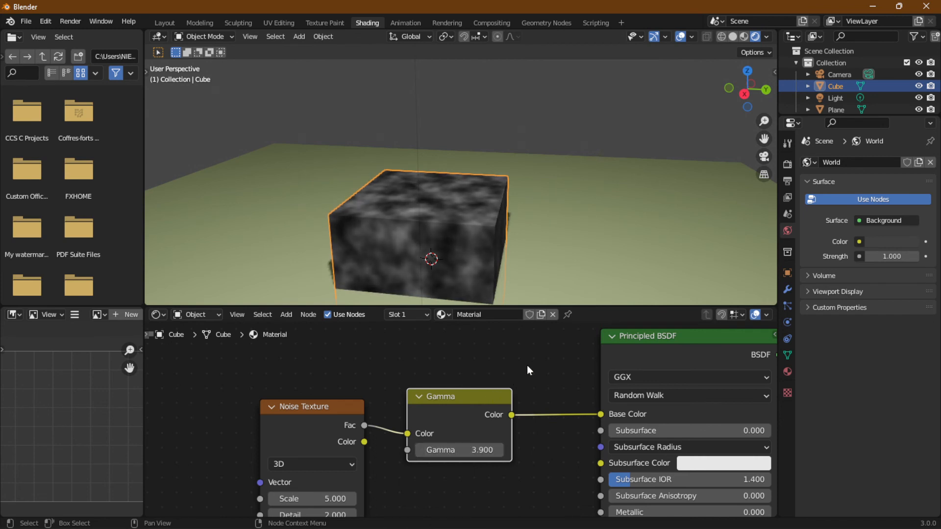
Spread the Noise Texture and Gamma nodes farther apart and move both higher in the cube's node tree.
scroll(529, 367, "down", 2)
middle_click_drag(511, 453, 435, 448)
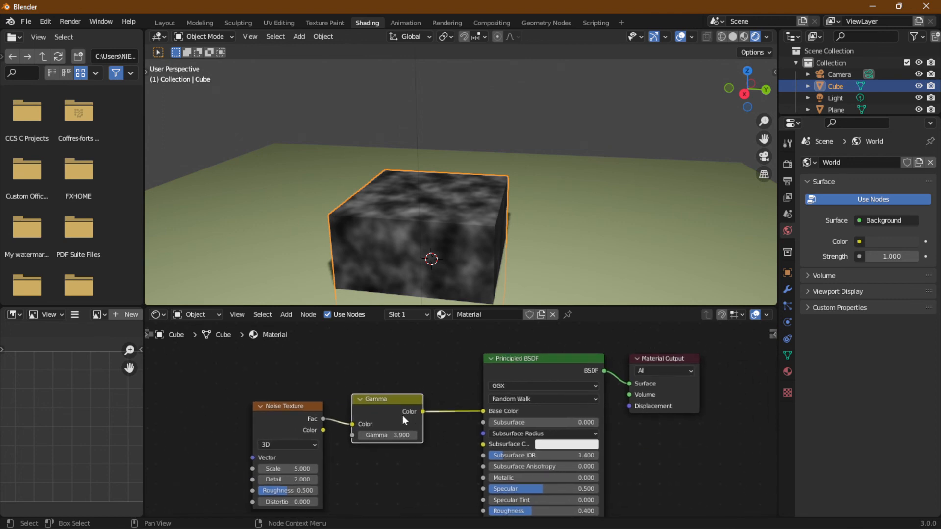
left_click_drag(286, 413, 264, 377)
left_click_drag(370, 401, 371, 377)
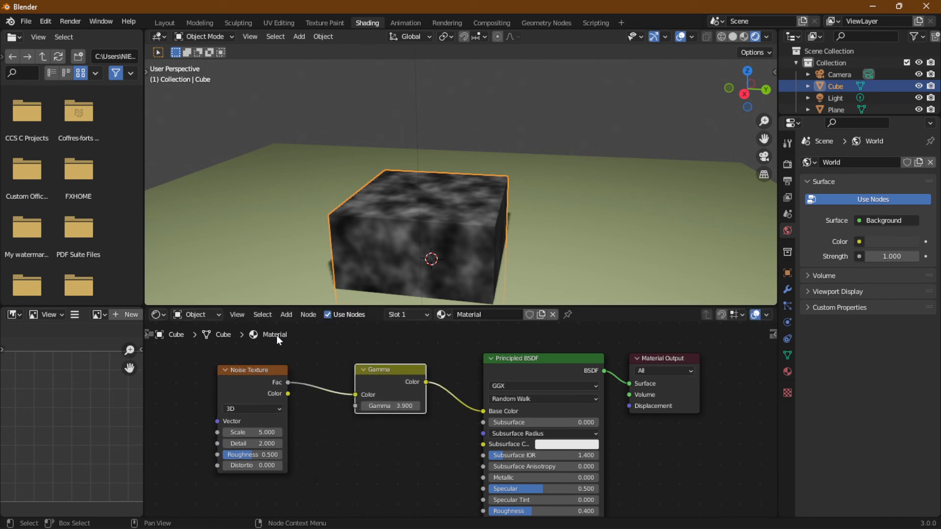
Open the list of color nodes that can be added to the cube's material.
left_click(287, 315)
mouse_move(301, 393)
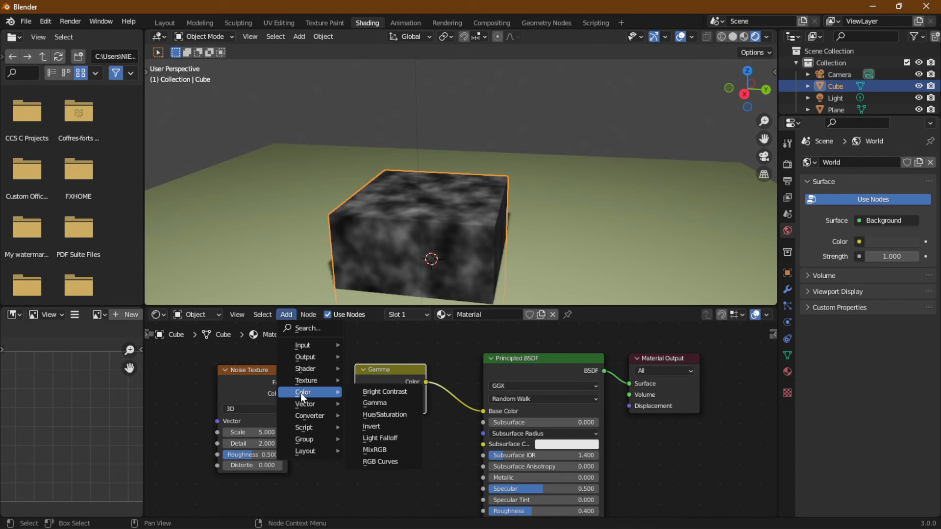